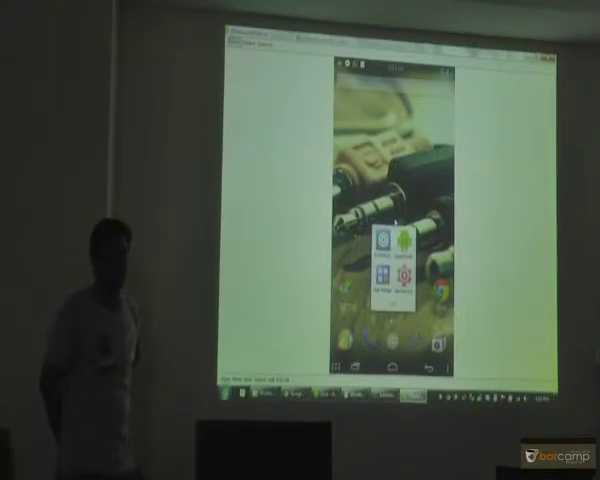
# - Launch Xposed Installer and show its Modules list with App Settings, AppOpsXposed and GravityBox
pyautogui.click(393, 225)
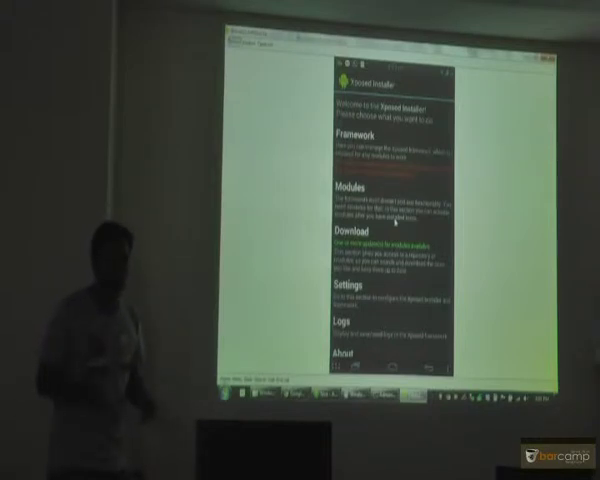
pyautogui.click(394, 222)
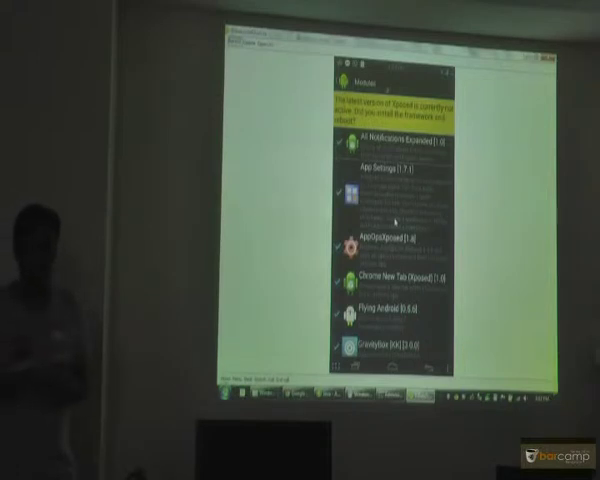
# - Turn the phone's screen off, then bring up the lock screen showing 4:02
pyautogui.click(394, 222)
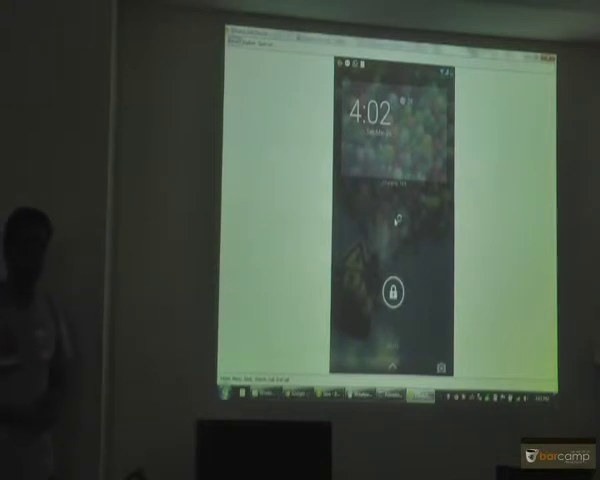
# - Pull down quick settings from the lock screen and unlock to the home screen
pyautogui.moveTo(397, 70); pyautogui.dragTo(397, 220)
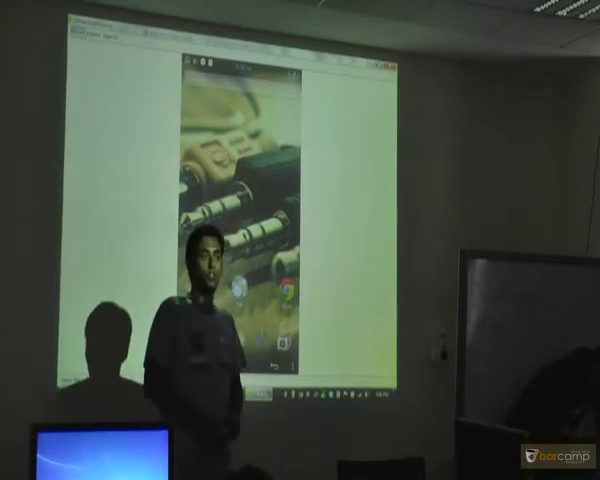
# - Switch to Command Prompt and rerun 'adb devices' until the phone is listed as 'device'
pyautogui.hotkey('alt', 'Tab')
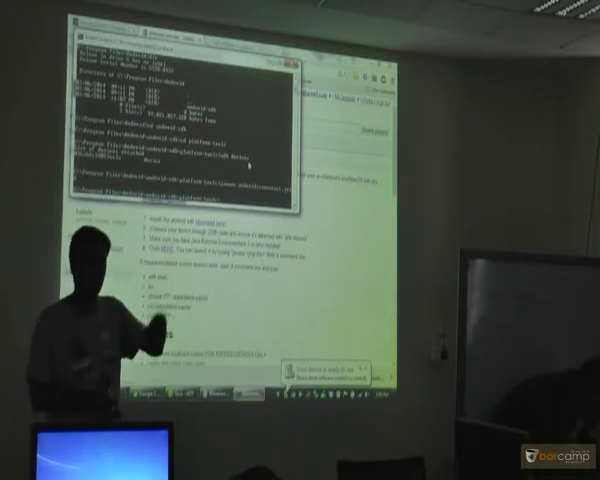
pyautogui.press('Return')
pyautogui.write('adb devices')
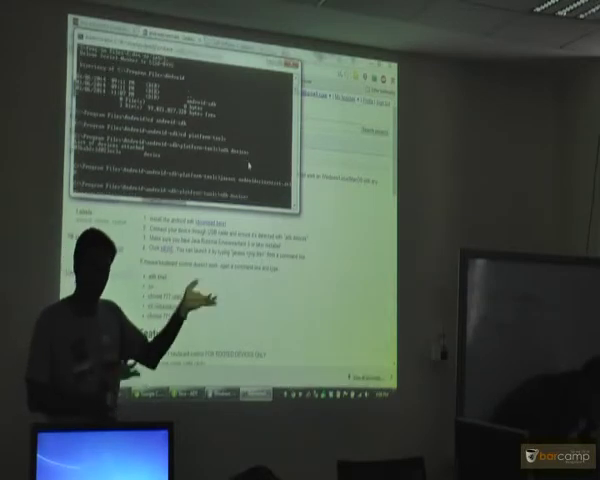
pyautogui.press('Return')
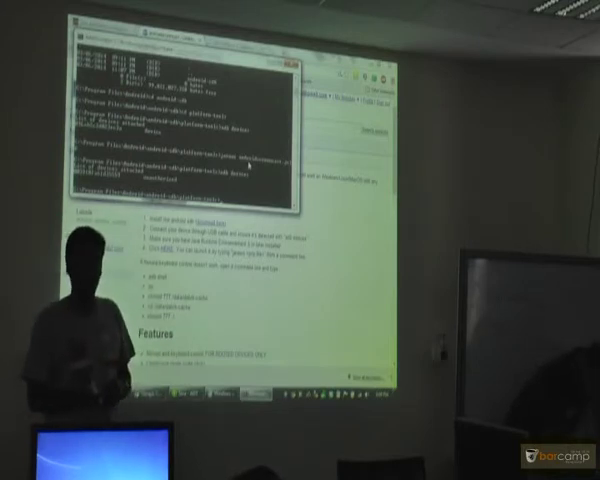
pyautogui.press('Return')
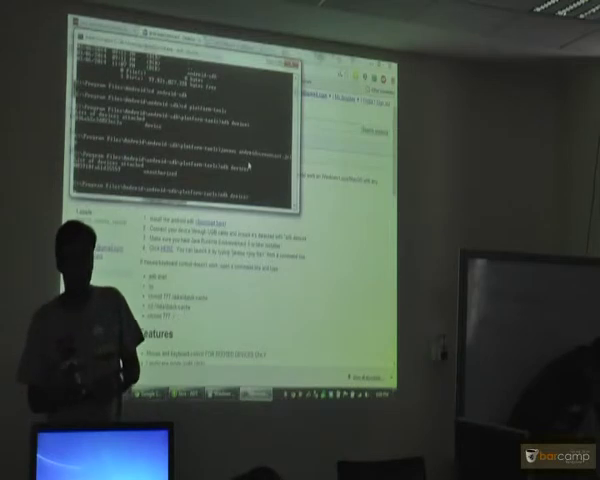
pyautogui.press('Return')
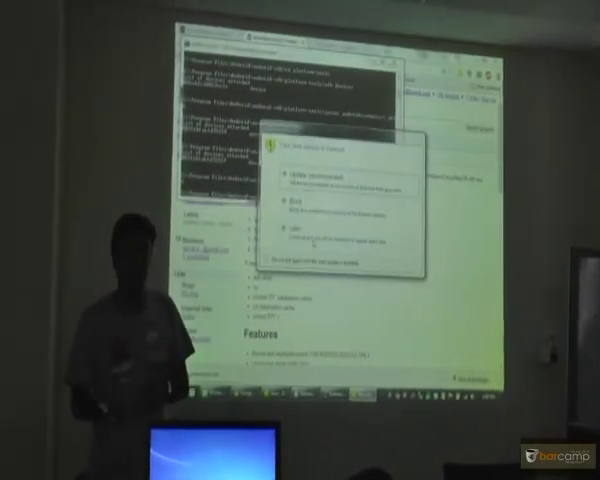
# - Dismiss the Java update prompt so the Android Screencast run confirmation appears
pyautogui.press('Escape')
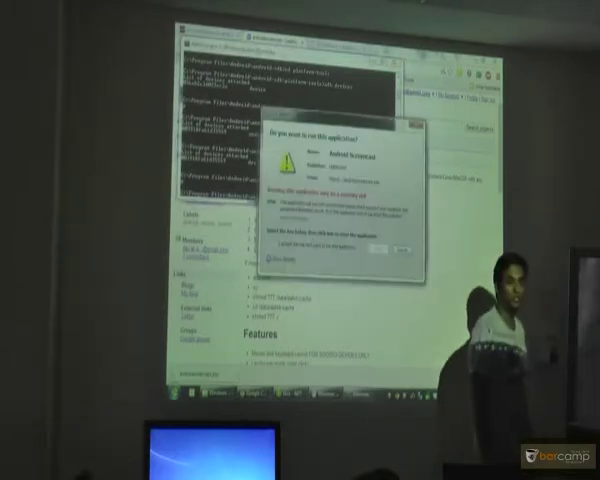
# - Approve running Android Screencast so it mirrors the phone's 4:12 lock screen
pyautogui.click(377, 248)
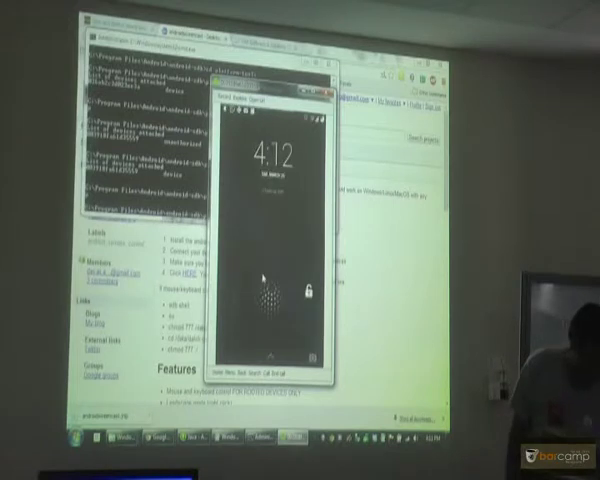
# - Unlock the mirrored phone and pull down quick settings showing the Wi-Fi and Bluetooth toggles
pyautogui.moveTo(270, 300); pyautogui.dragTo(270, 180)
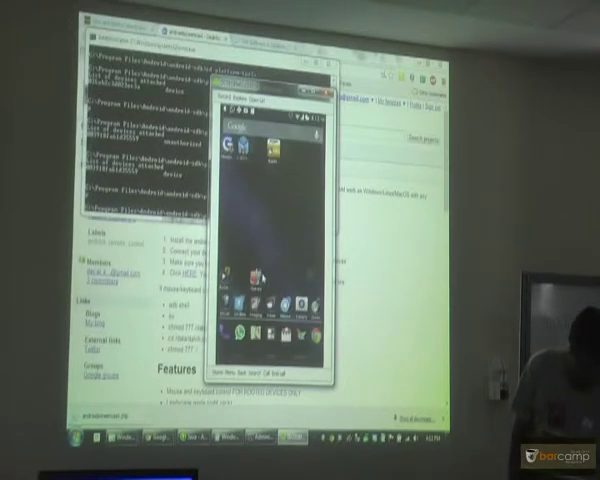
pyautogui.moveTo(270, 110); pyautogui.dragTo(265, 280)
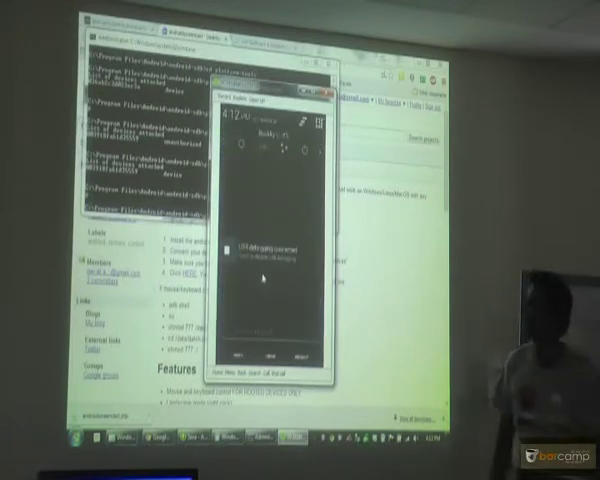
pyautogui.click(318, 122)
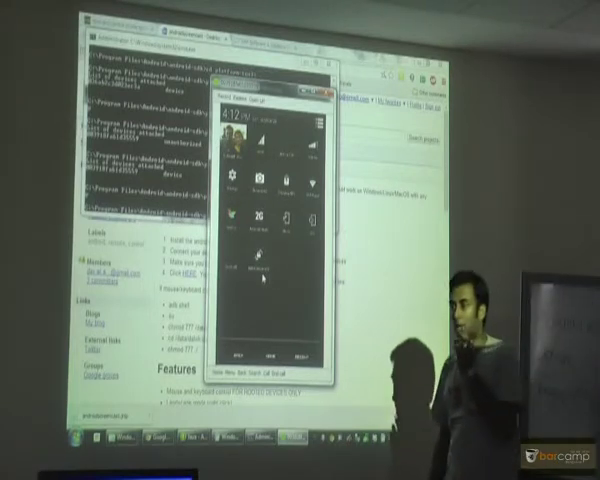
# - Dismiss the quick settings shade so the mirrored phone shows its app-icon home screen
pyautogui.click(262, 278)
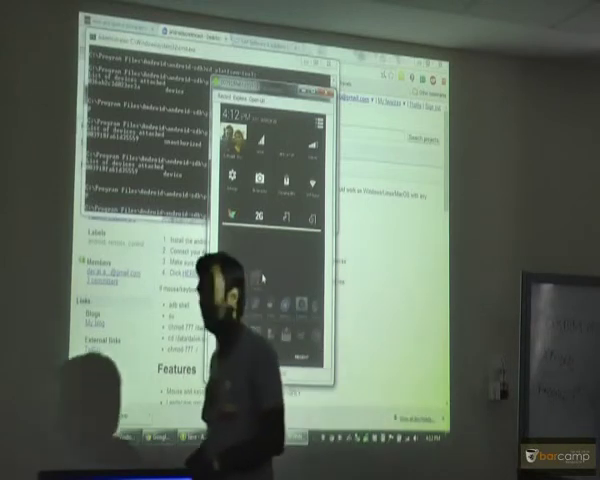
pyautogui.click(262, 278)
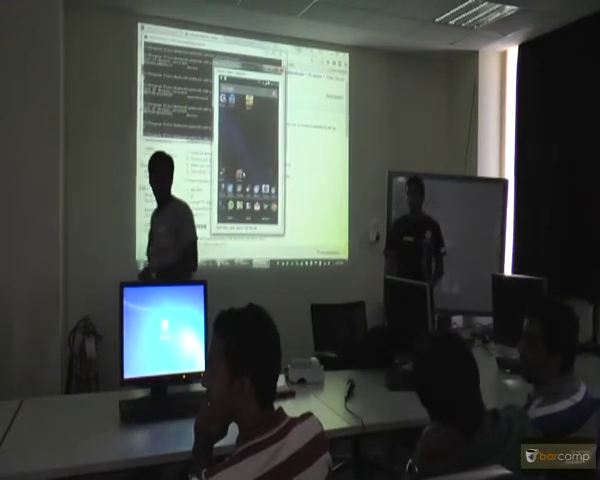
# - Leave the mirror window, dismiss the Java update prompt, and approve running Android Screencast
pyautogui.hotkey('alt', 'Tab')
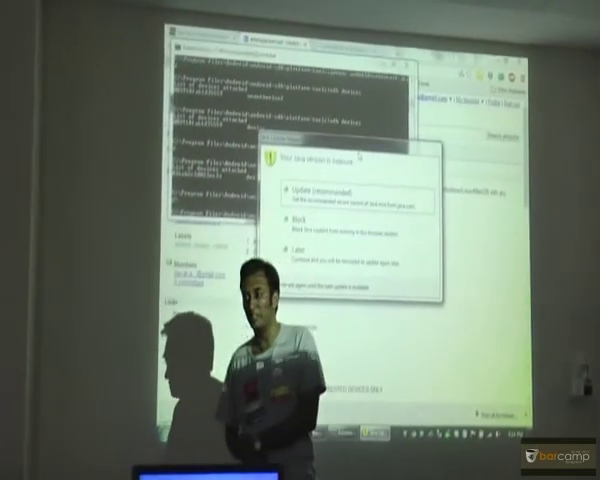
pyautogui.click(285, 252)
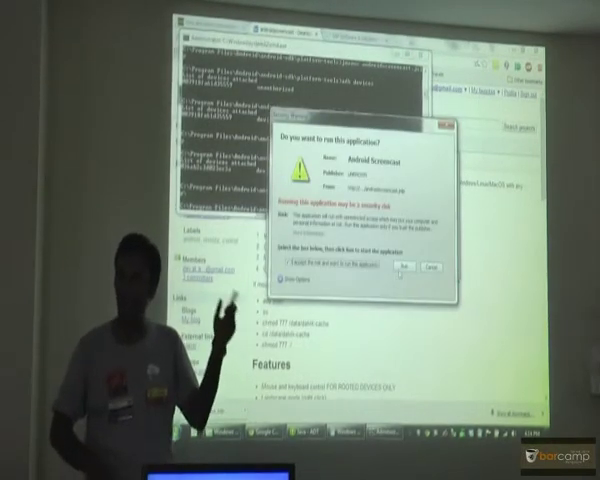
pyautogui.click(403, 266)
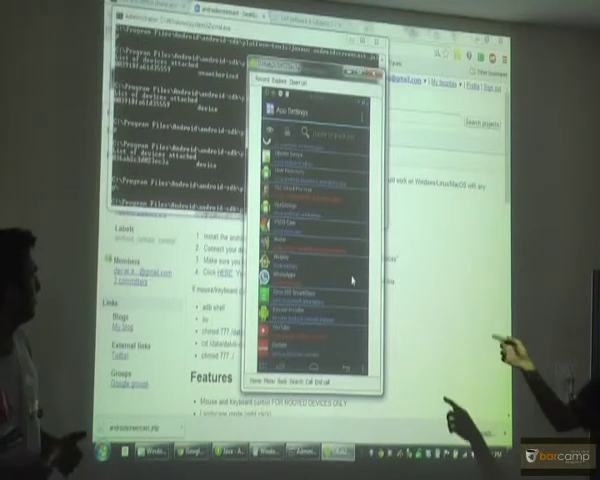
pyautogui.scroll(-3, 351, 282)
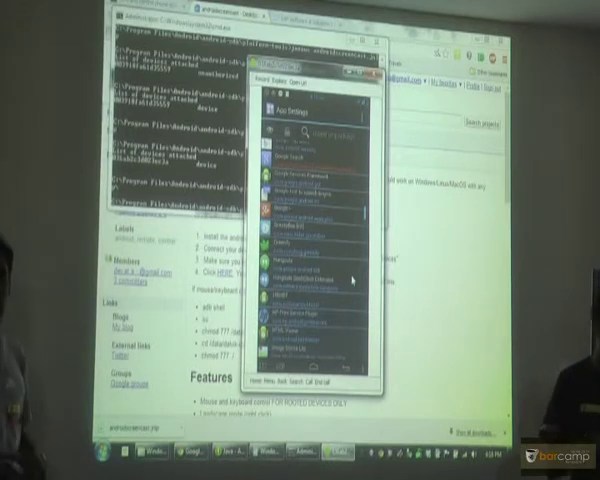
# - Show Google Search's App Settings page with its DPI, layout and notification options
pyautogui.press('Escape')
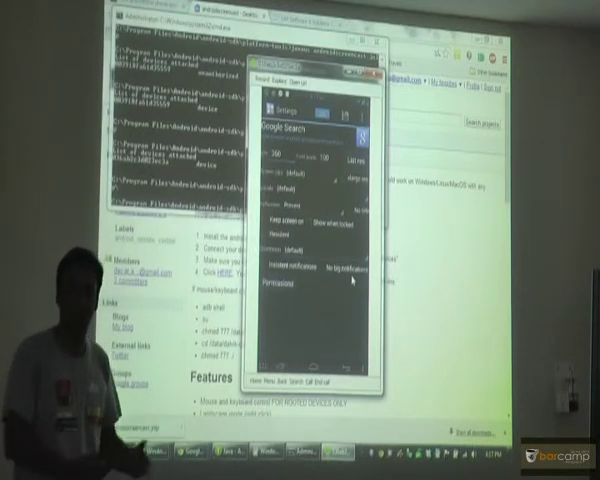
# - Discard Google Search's unsaved settings and open GravityBox's tweaks menu
pyautogui.press('Escape')
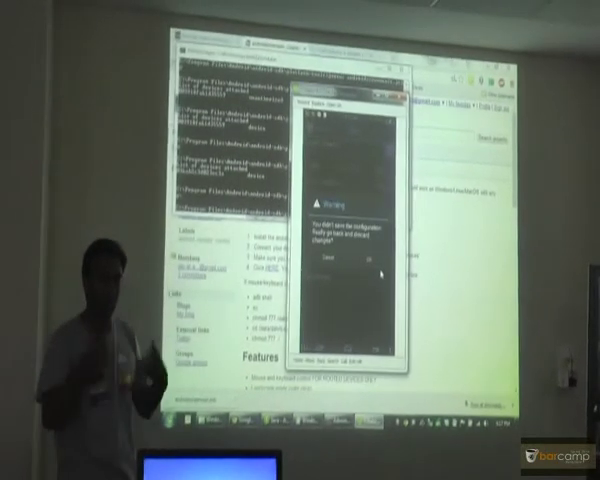
pyautogui.click(350, 262)
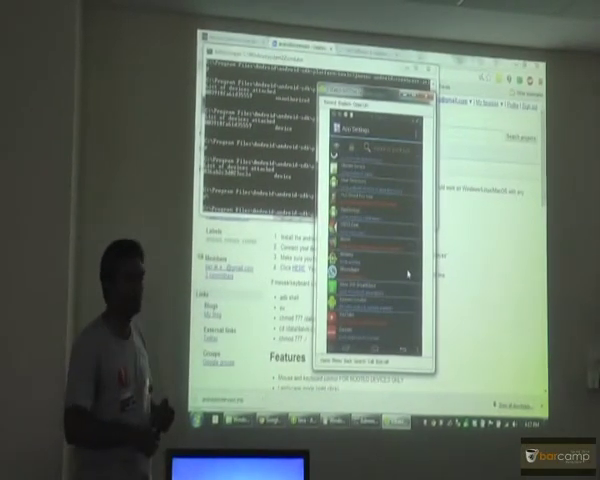
pyautogui.click(408, 272)
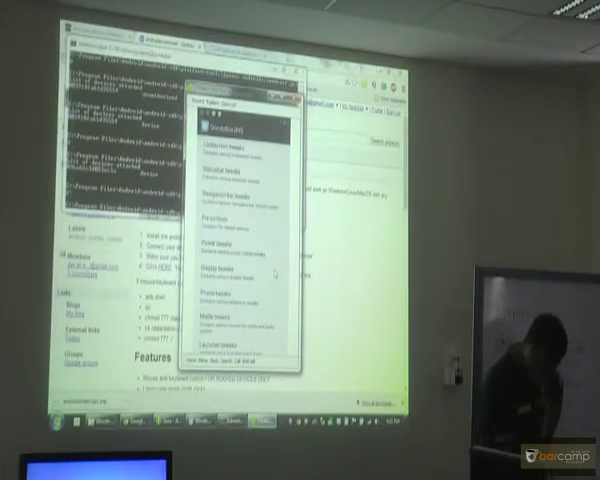
pyautogui.scroll(-1, 240, 250)
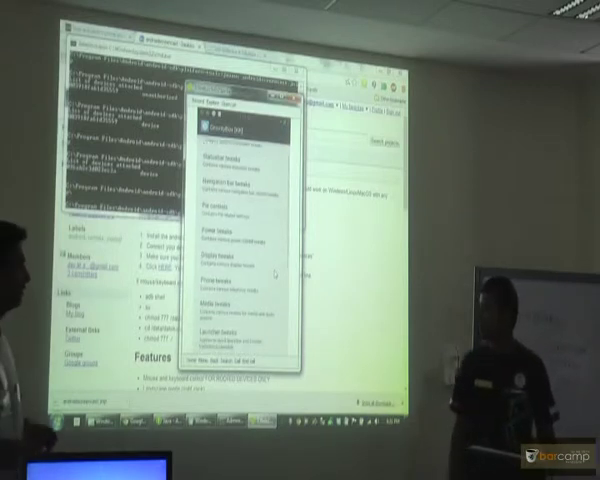
# - Turn off the phone's screen with the power button, bringing up the 4:21 lock screen
pyautogui.click(210, 205)
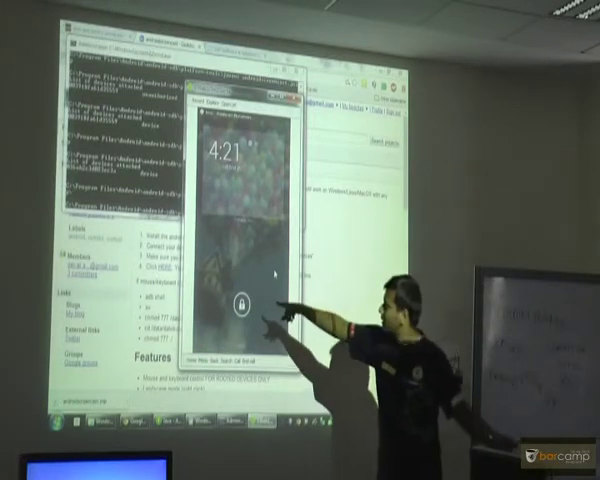
# - Drag the unlock ring to unlock the phone
pyautogui.moveTo(241, 304); pyautogui.dragTo(272, 305)
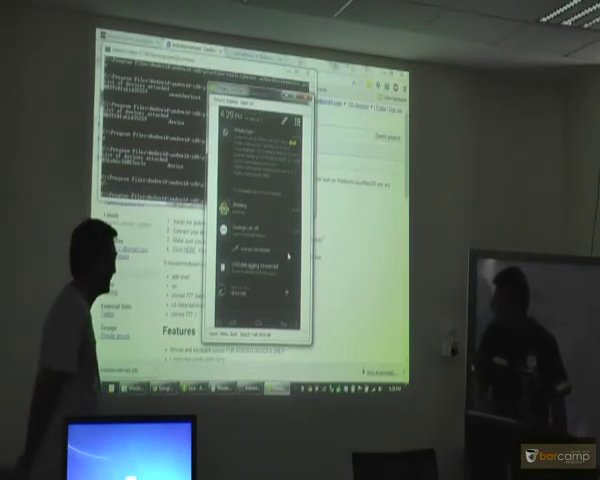
# - Go through Xposed Installer's Modules list into the Download repository
pyautogui.click(287, 257)
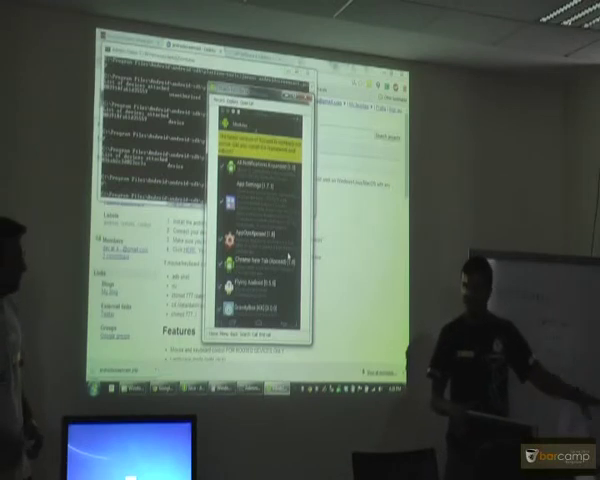
pyautogui.click(287, 258)
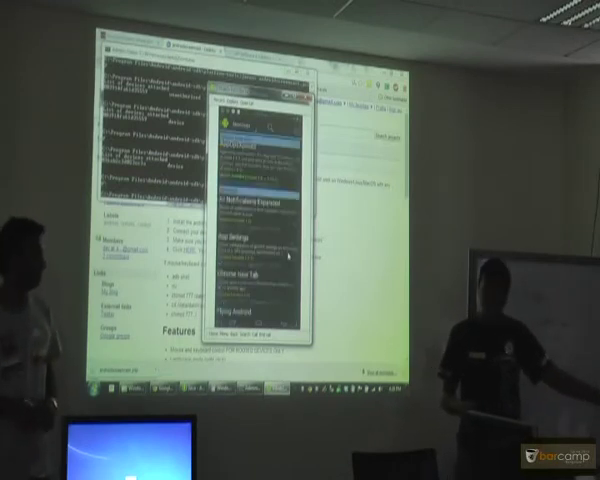
pyautogui.scroll(2, 288, 257)
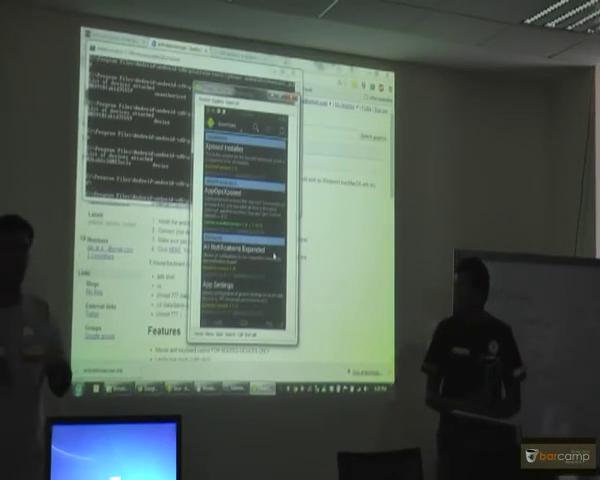
pyautogui.scroll(3, 274, 254)
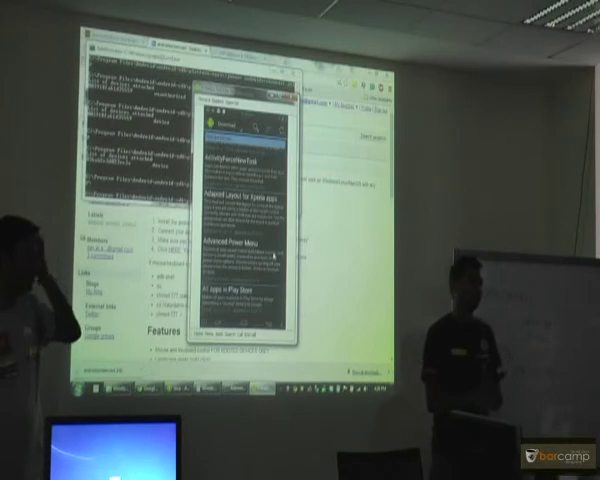
pyautogui.scroll(-3, 274, 256)
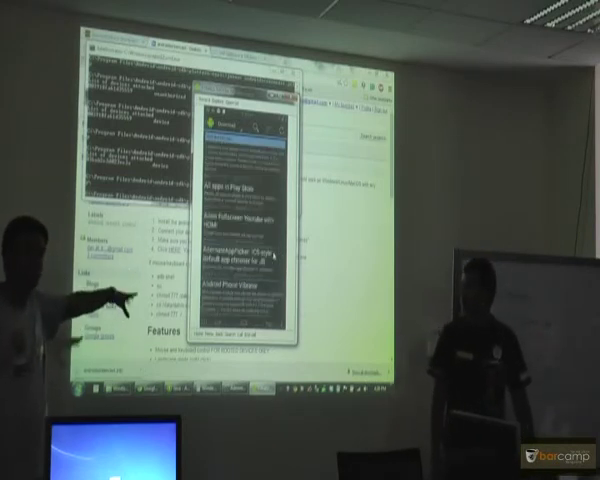